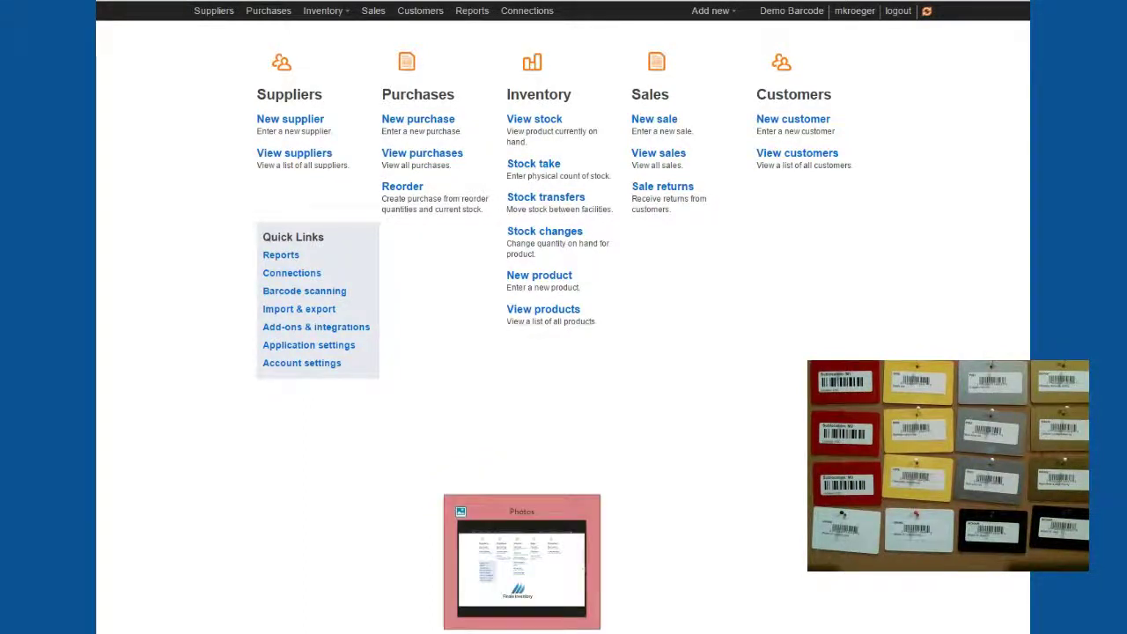
Install the mobile barcode scanner integration from the add-ons and integrations page
left_click(521, 633)
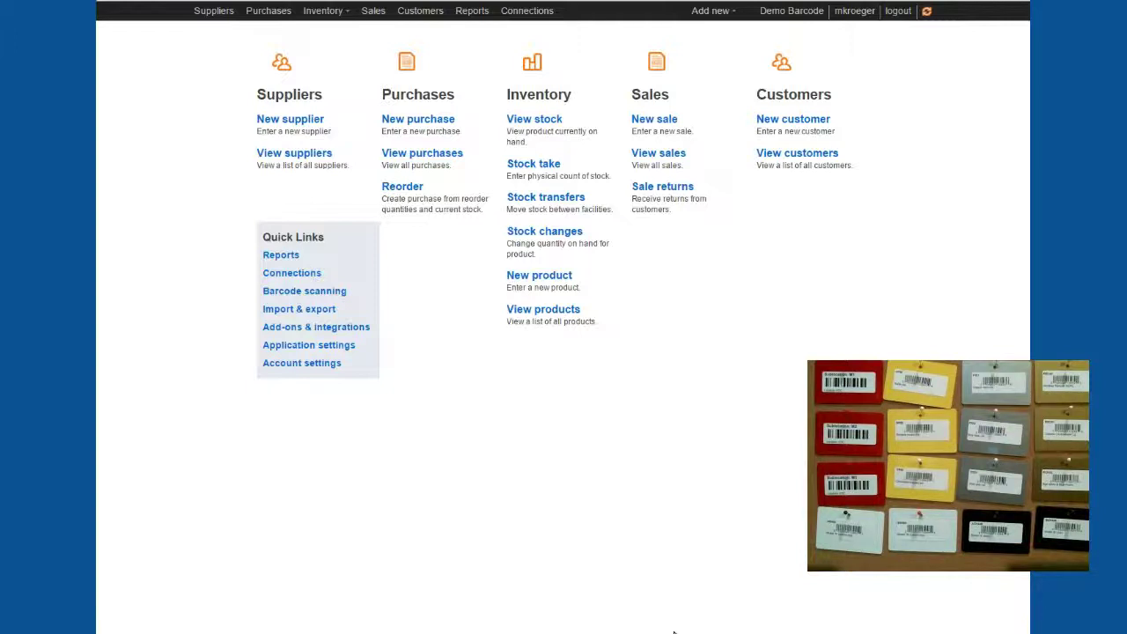
left_click(497, 407)
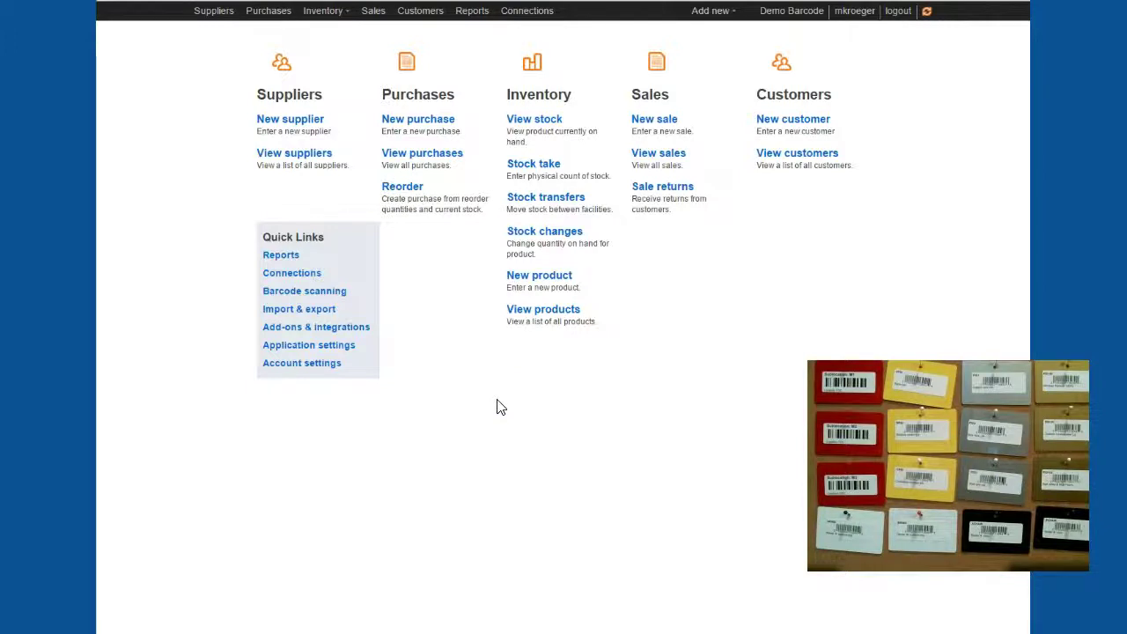
left_click(495, 406)
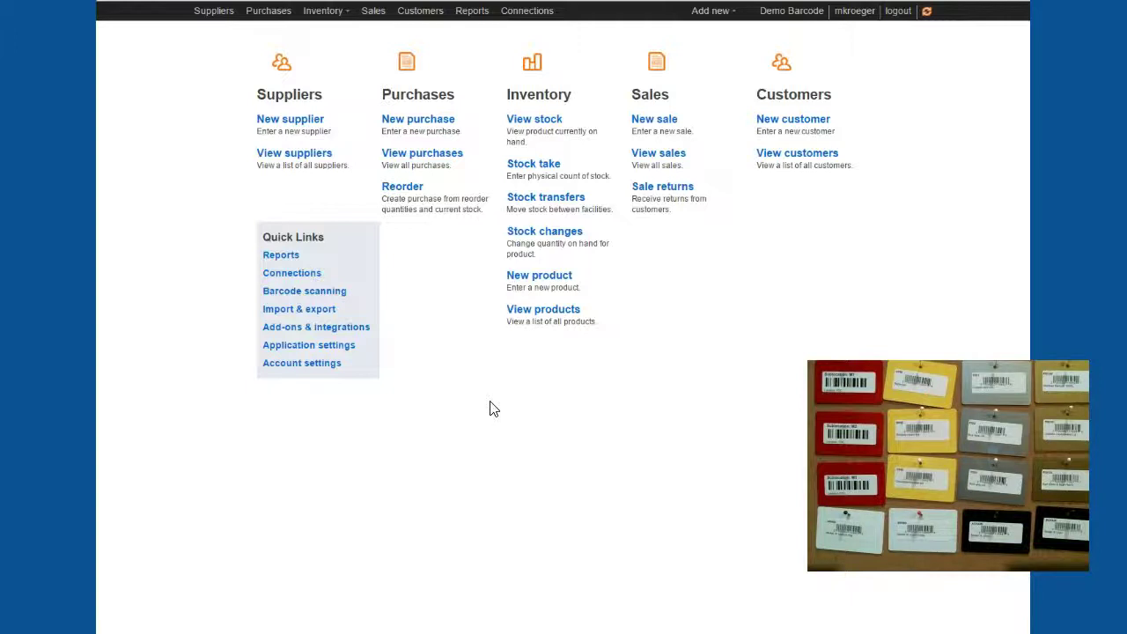
left_click_drag(487, 407, 433, 363)
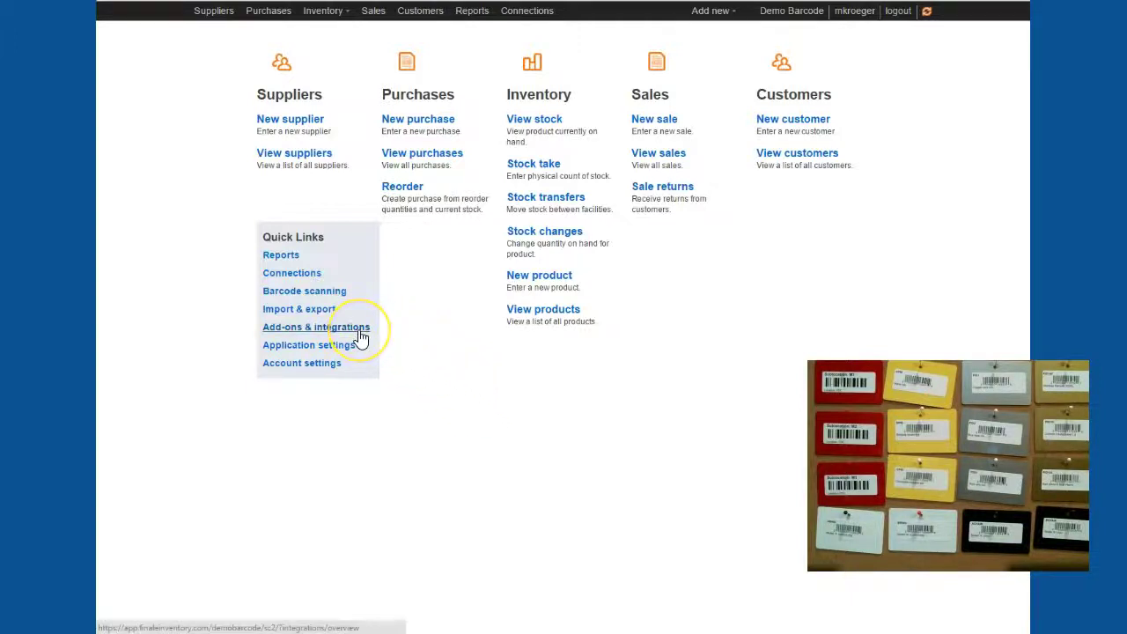
left_click_drag(361, 336, 361, 337)
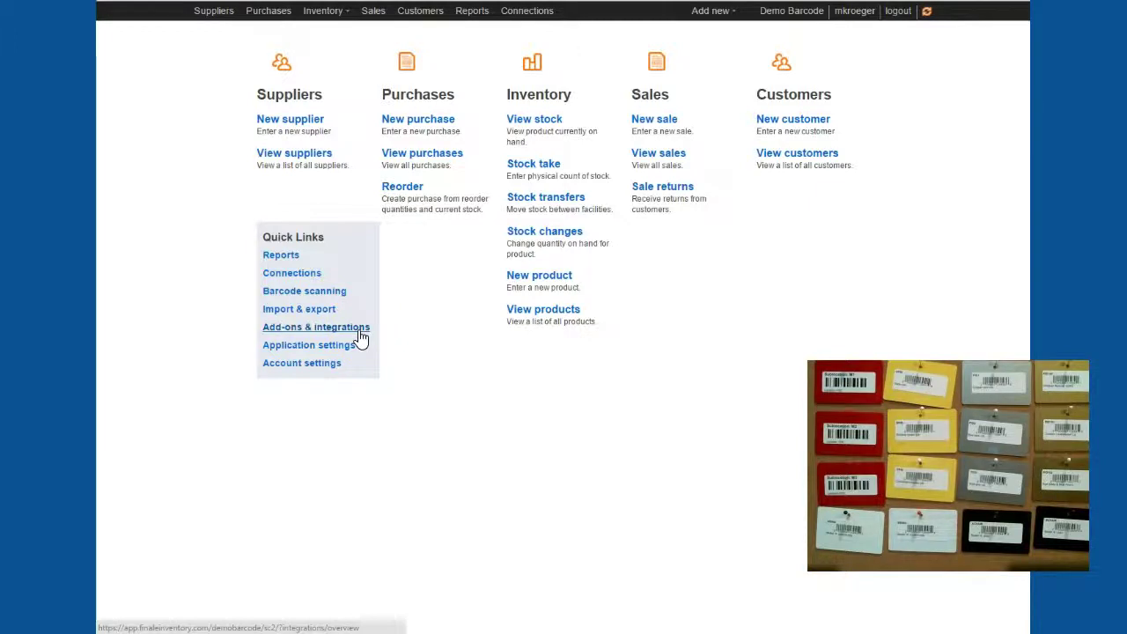
left_click_drag(361, 333, 258, 79)
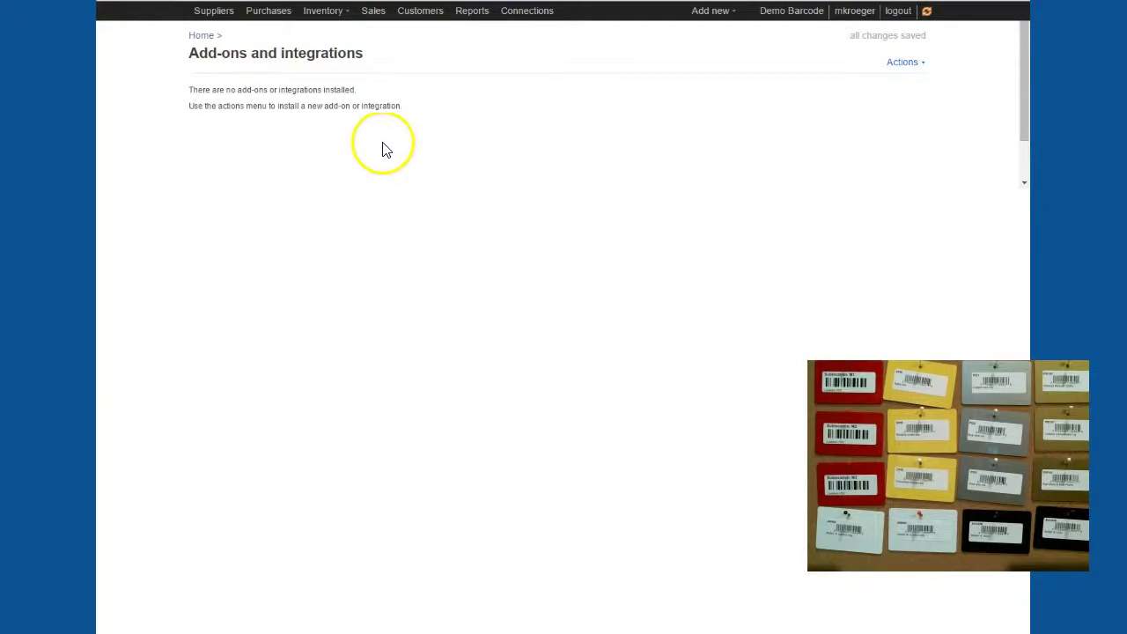
left_click(905, 67)
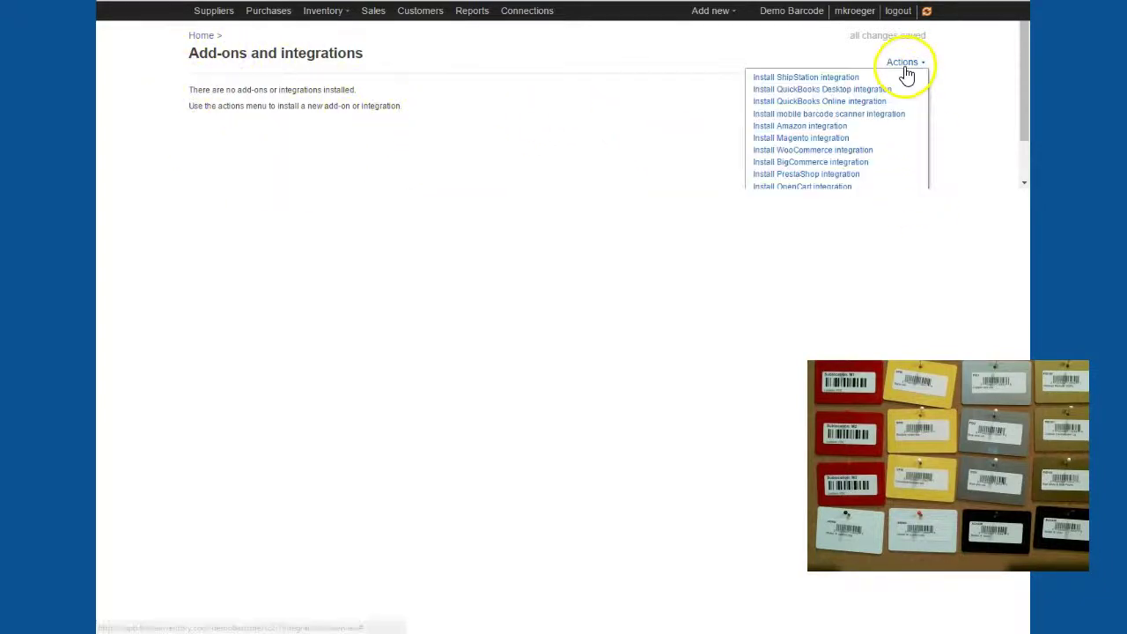
left_click(861, 117)
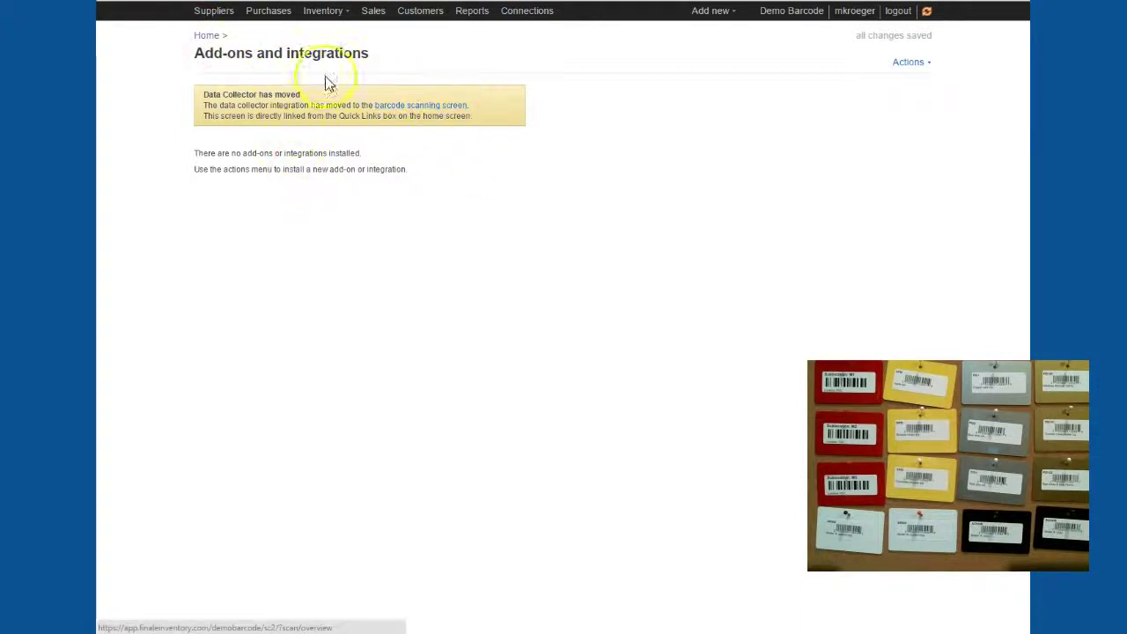
From the home dashboard, go to Barcode scanning and choose Connect to docked mobile scanner
left_click(210, 35)
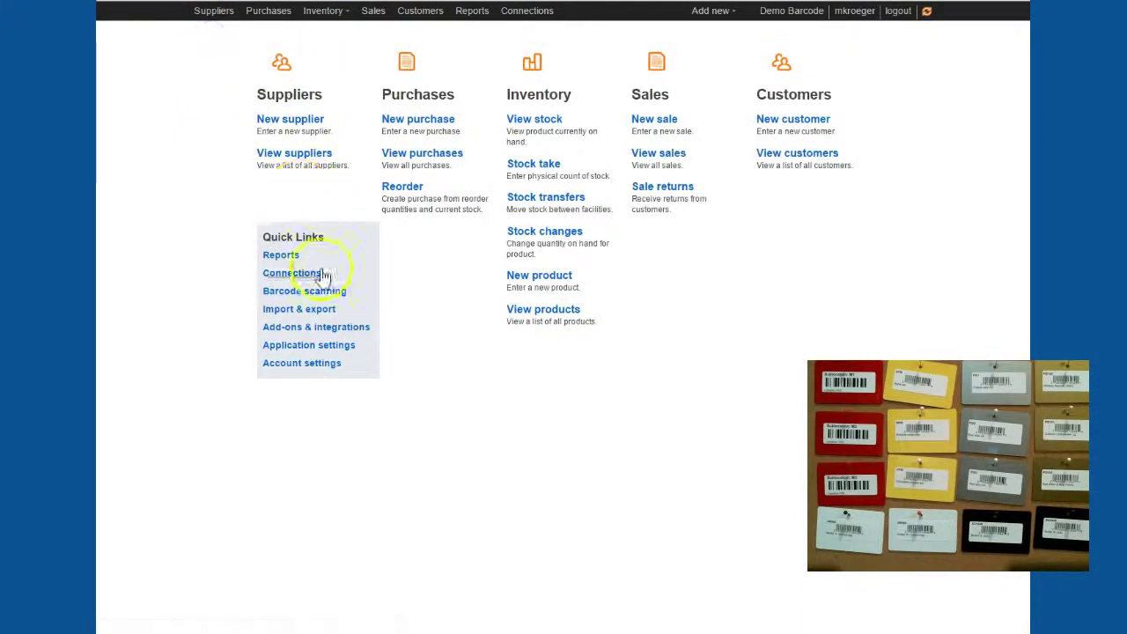
left_click(315, 296)
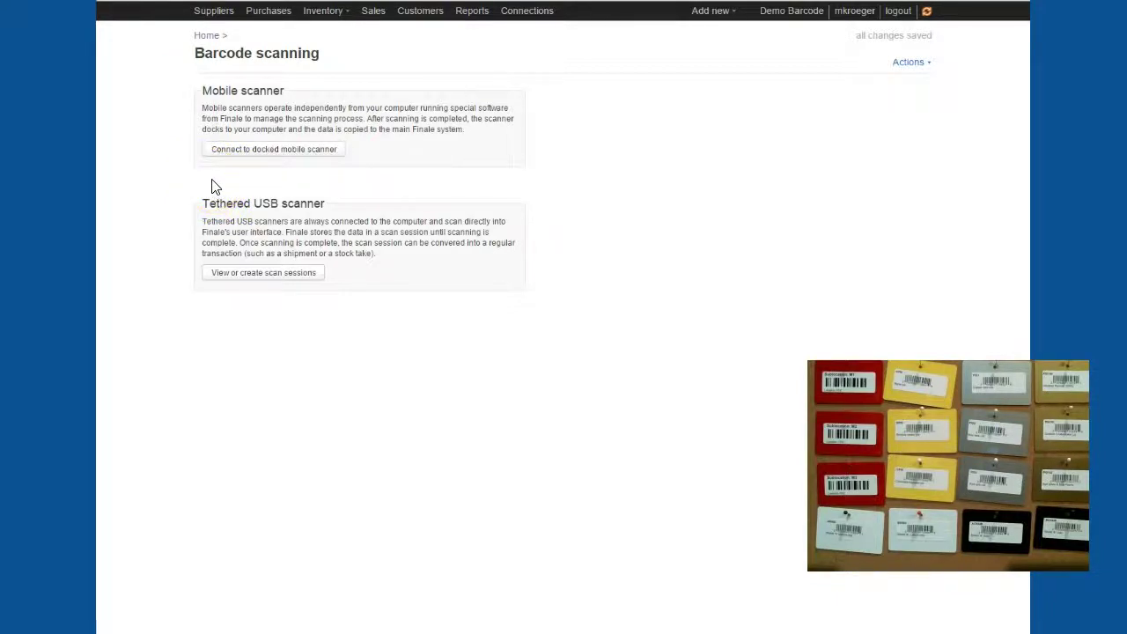
left_click(257, 152)
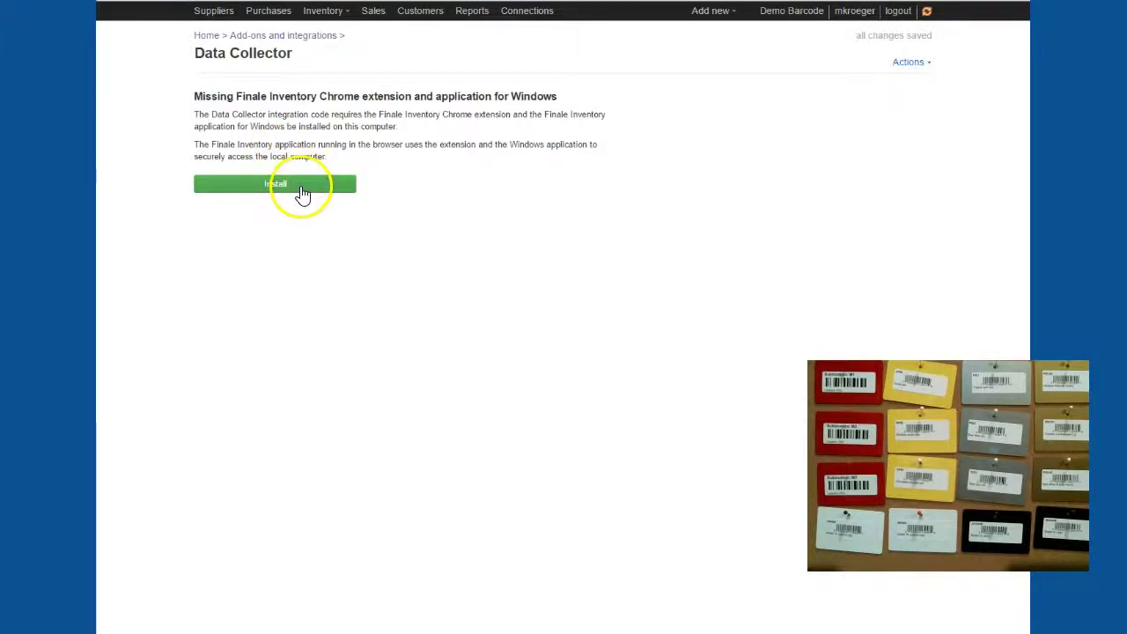
Add the Finale Inventory extension to Chrome and approve its permissions
left_click(301, 191)
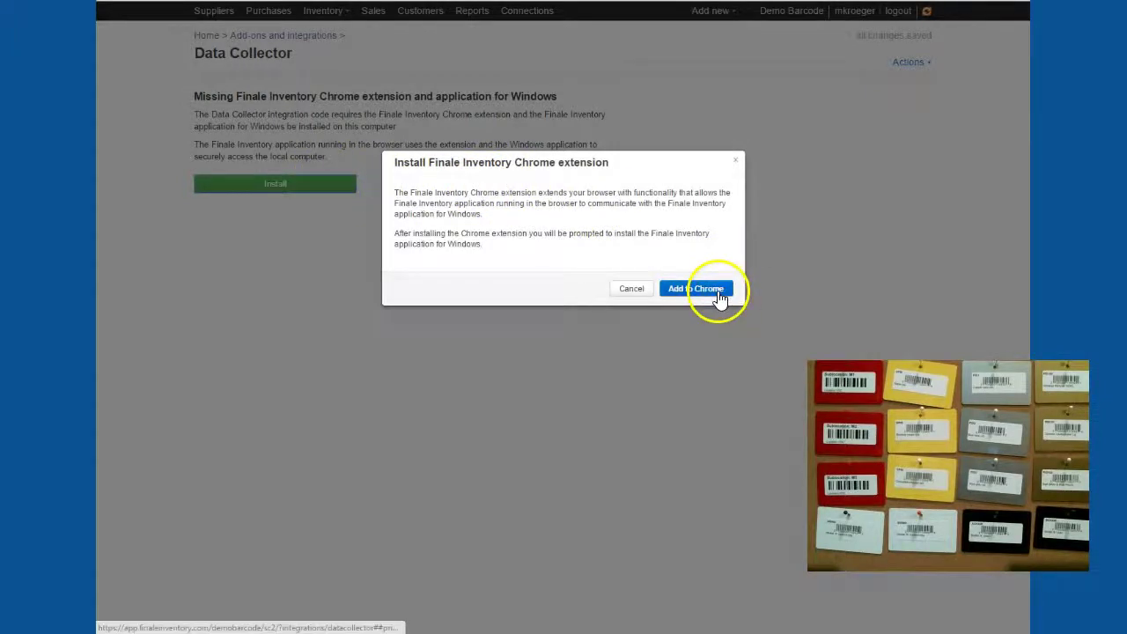
left_click(718, 298)
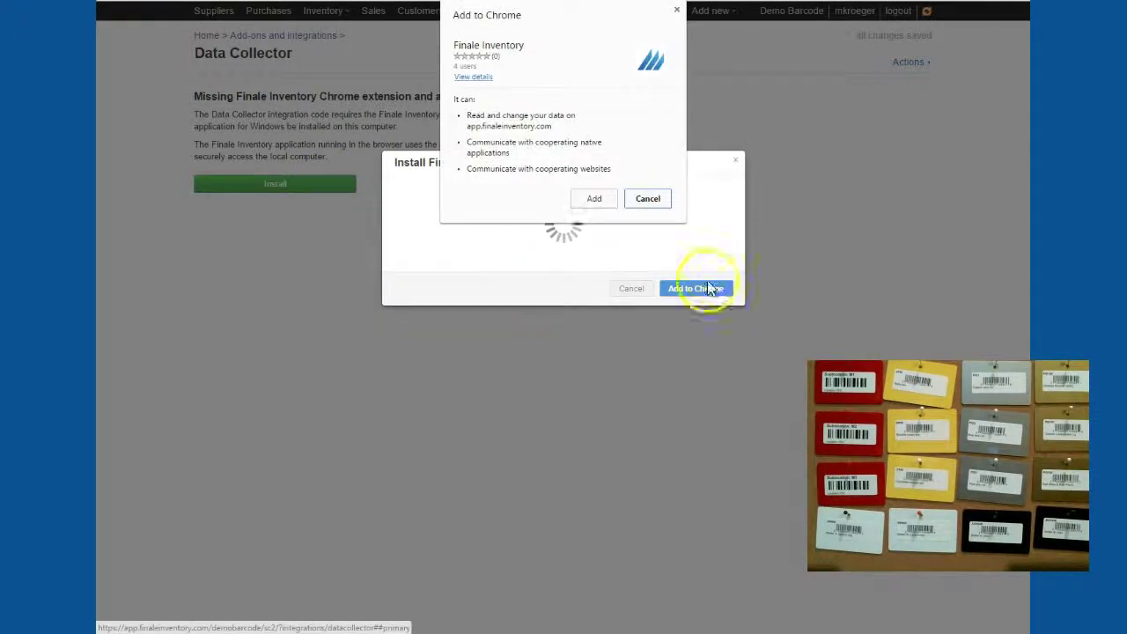
left_click(599, 200)
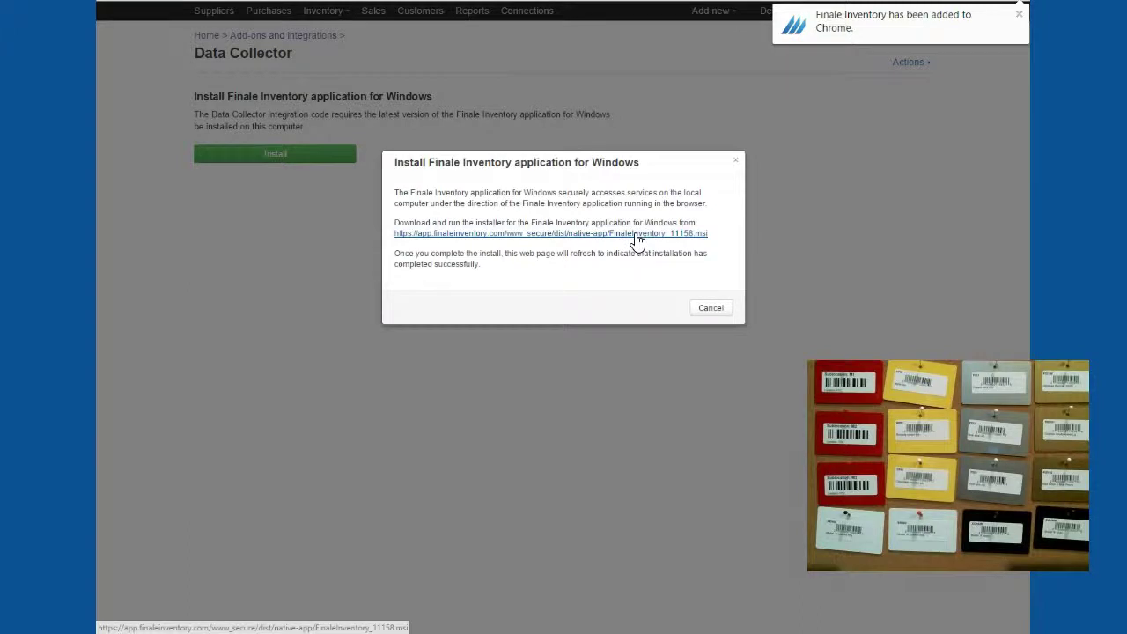
Download FinaleInventory_11158.msi and choose Keep despite Chrome's danger warning
left_click(633, 238)
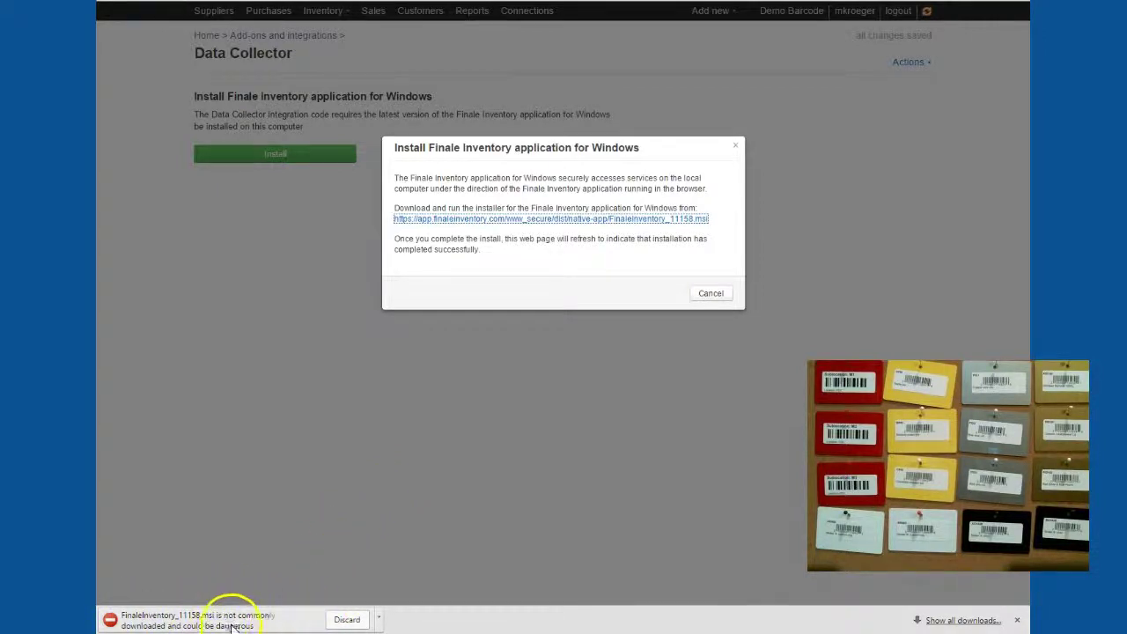
left_click(380, 620)
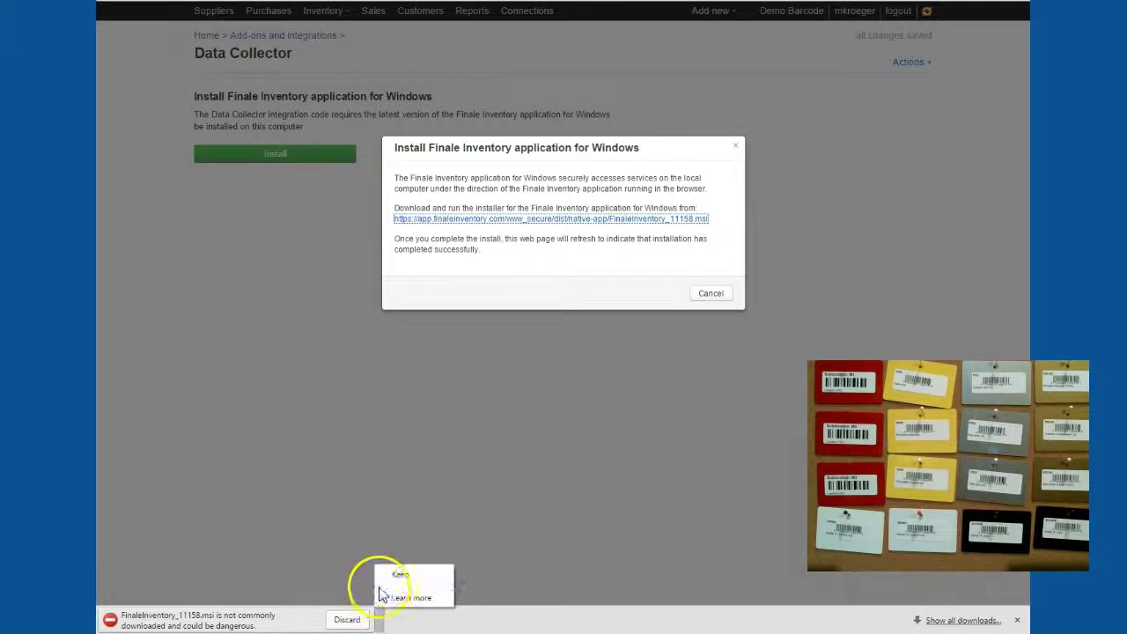
left_click(387, 576)
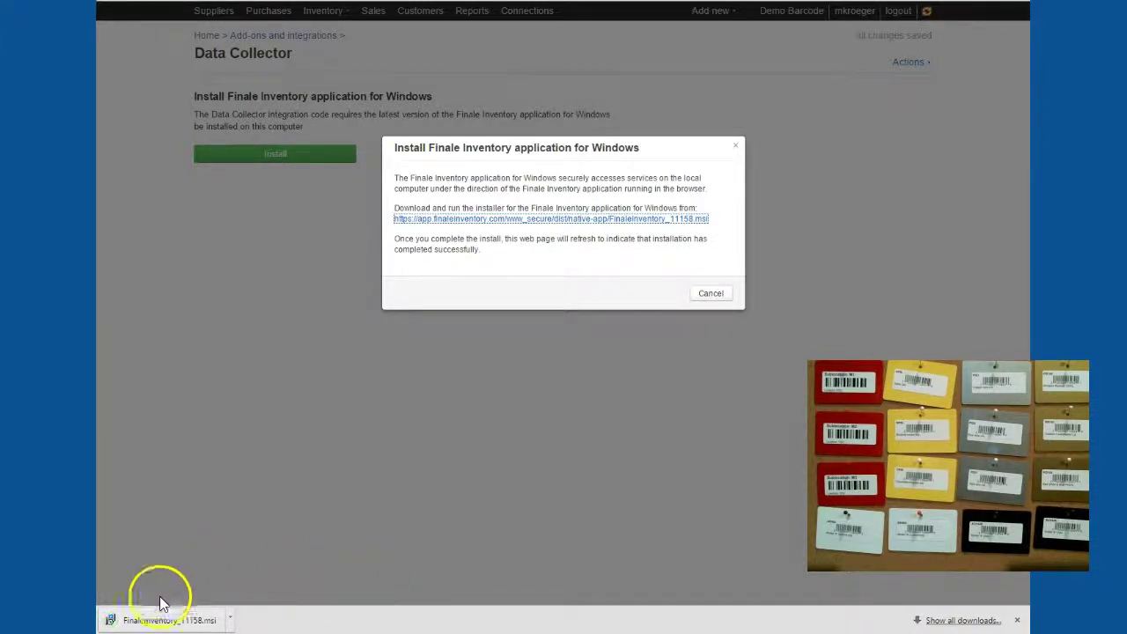
Run FinaleInventory_11158.msi, install for Everyone in the default folder, and close the wizard
left_click(143, 623)
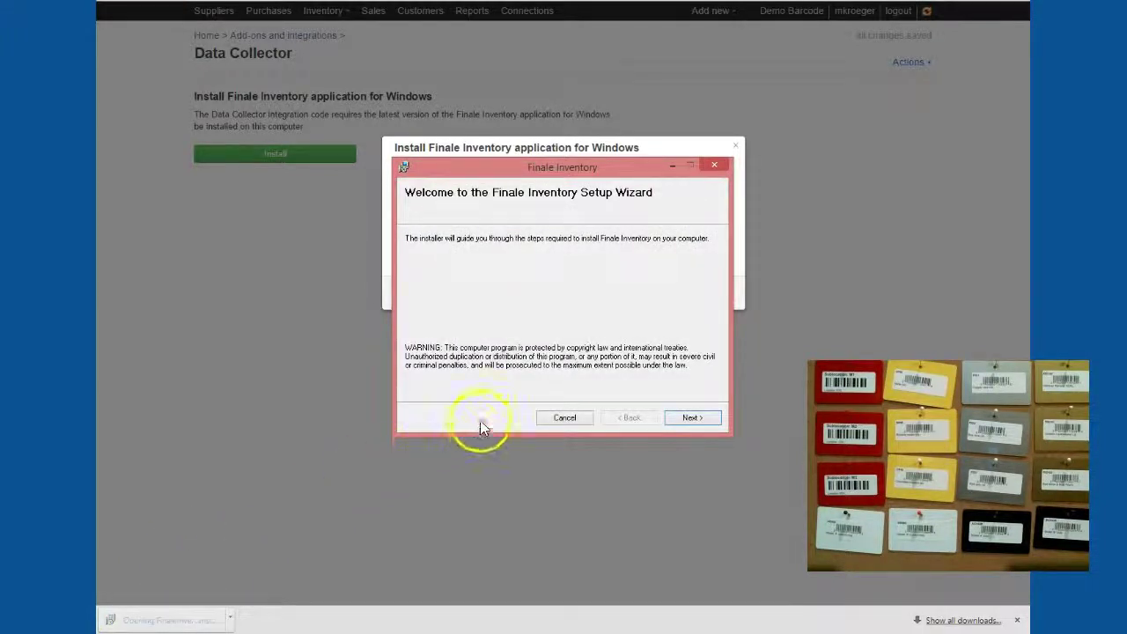
left_click(694, 416)
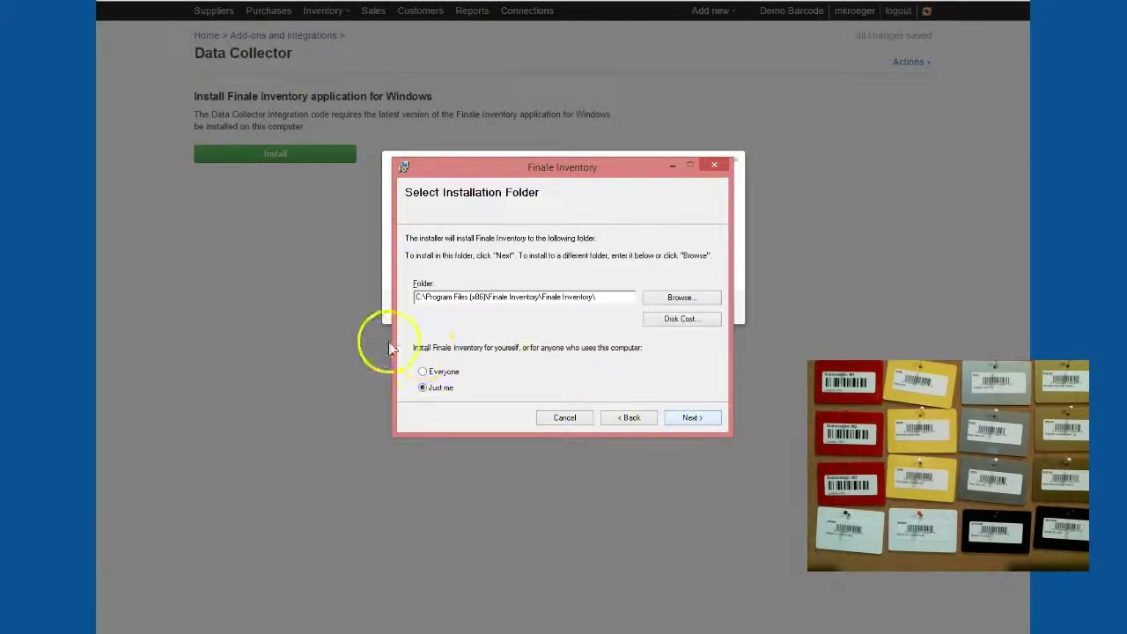
left_click(424, 373)
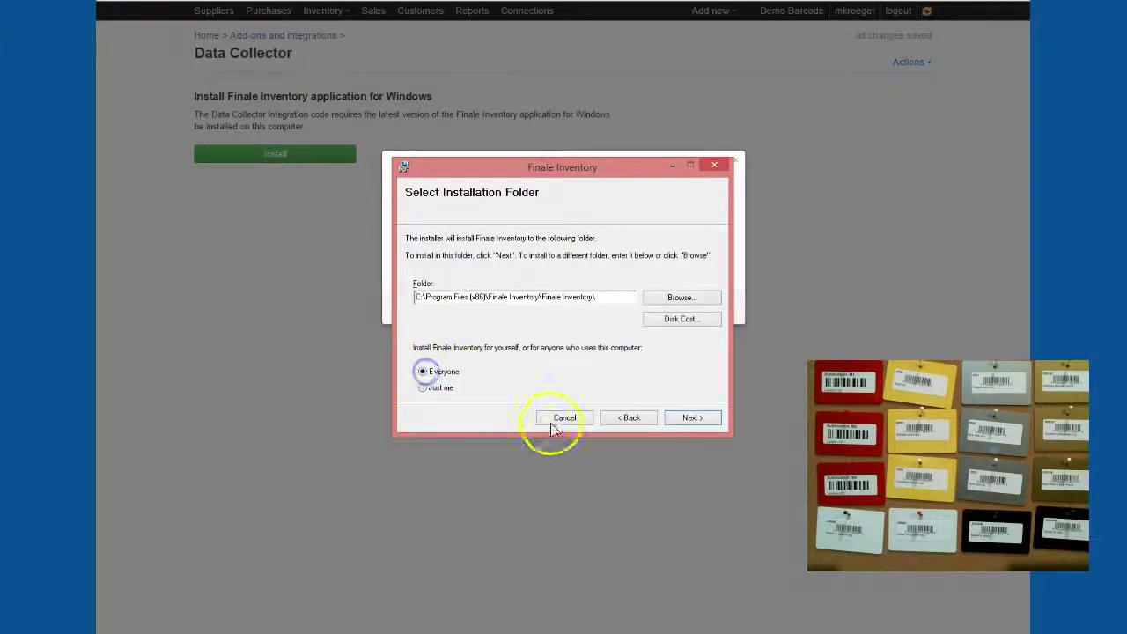
left_click(692, 418)
left_click(693, 418)
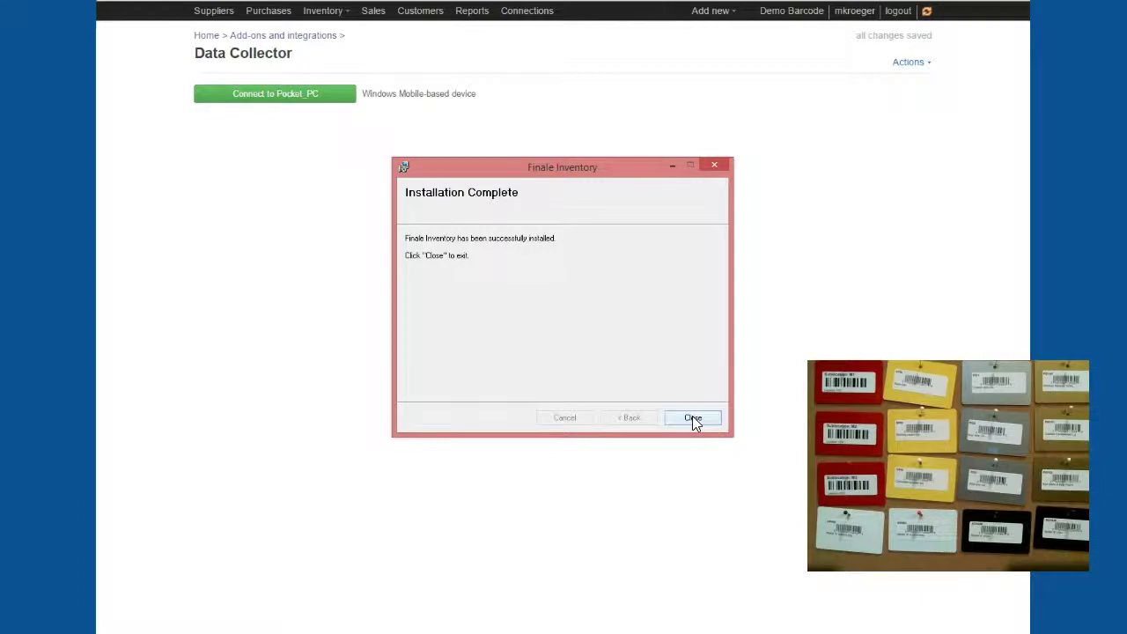
left_click(692, 418)
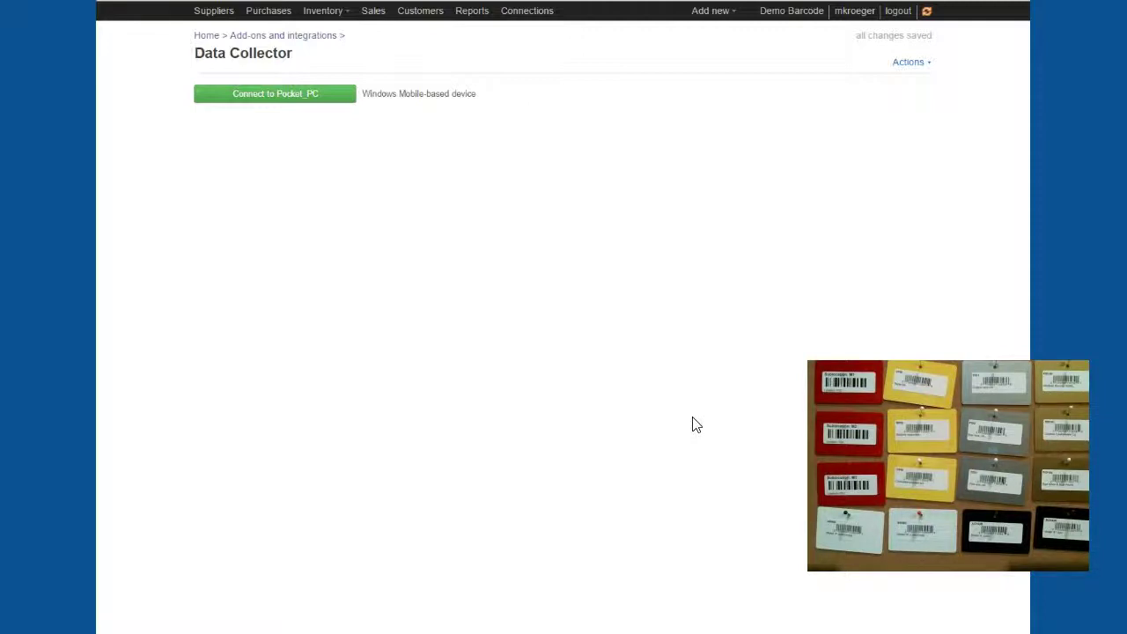
Connect to the Pocket_PC scanner from the Data Collector page
left_click(279, 265)
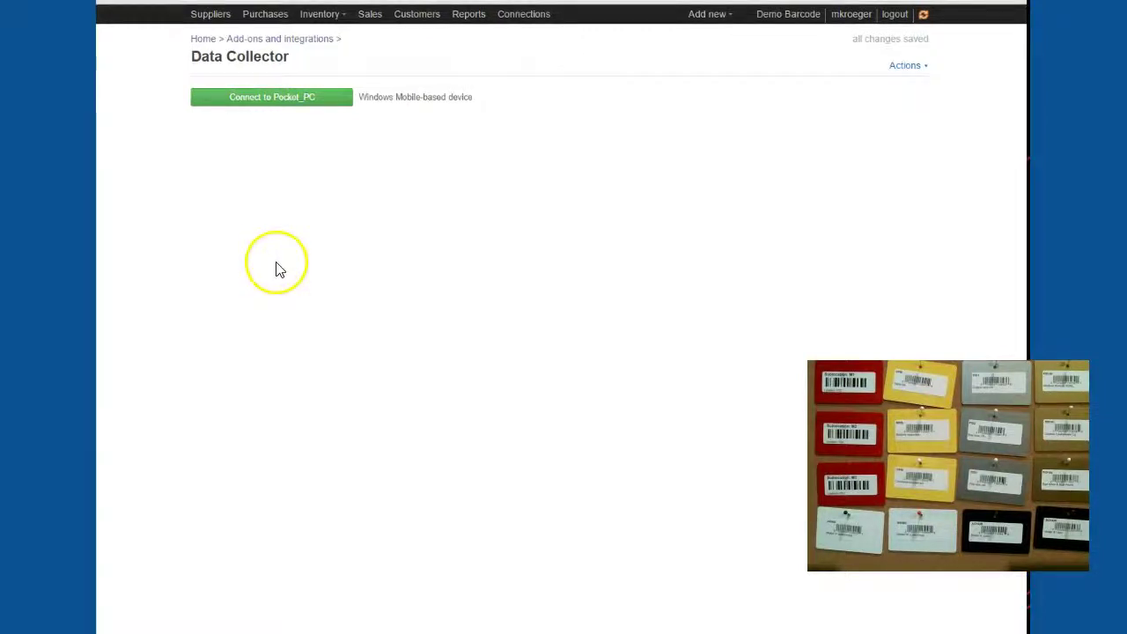
left_click(328, 221)
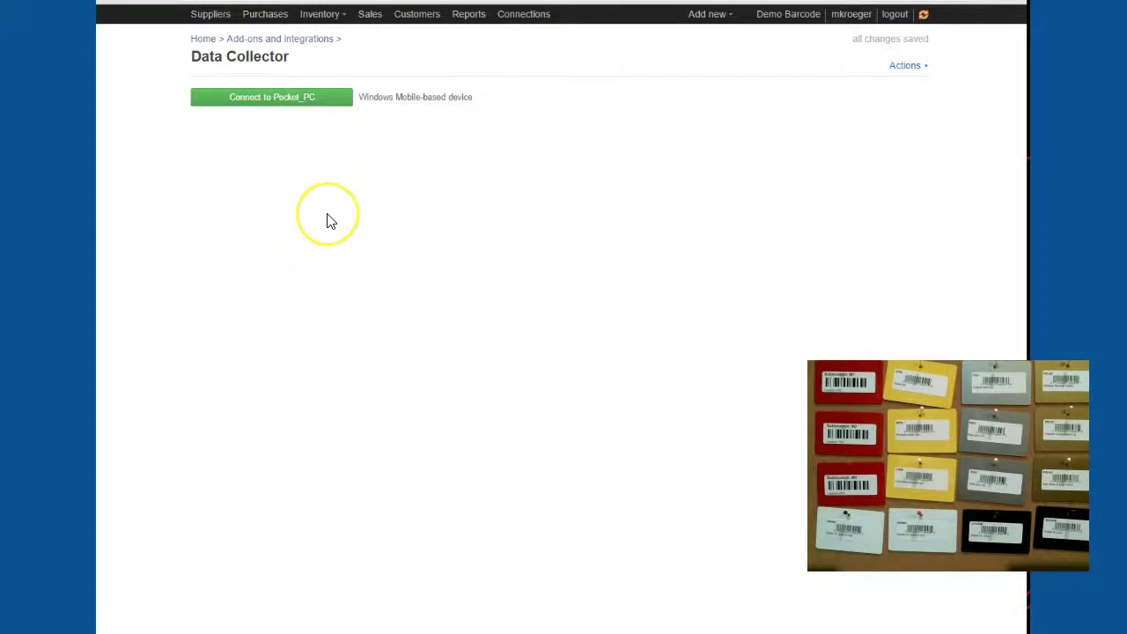
left_click(266, 107)
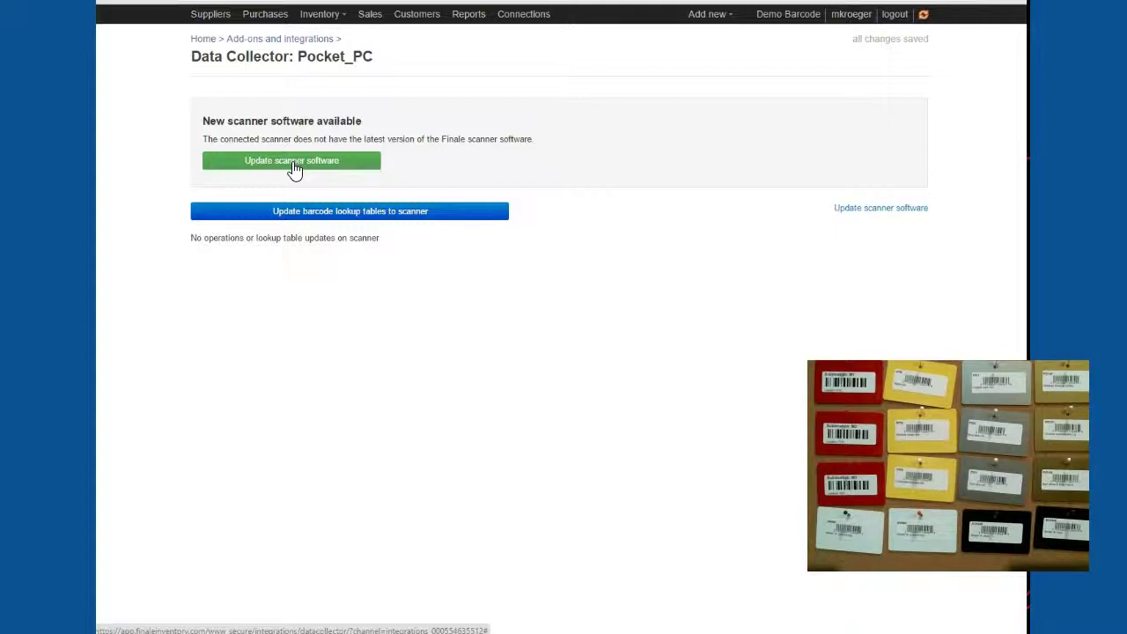
Update the scanner software on the Pocket_PC and confirm the Success panel
left_click(295, 169)
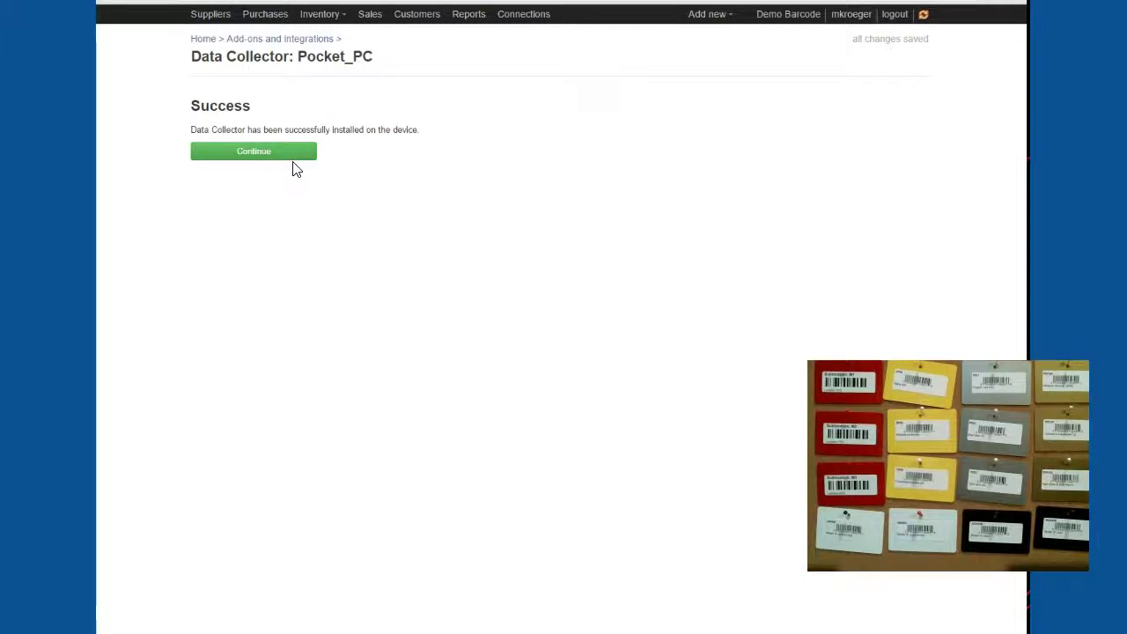
left_click(278, 157)
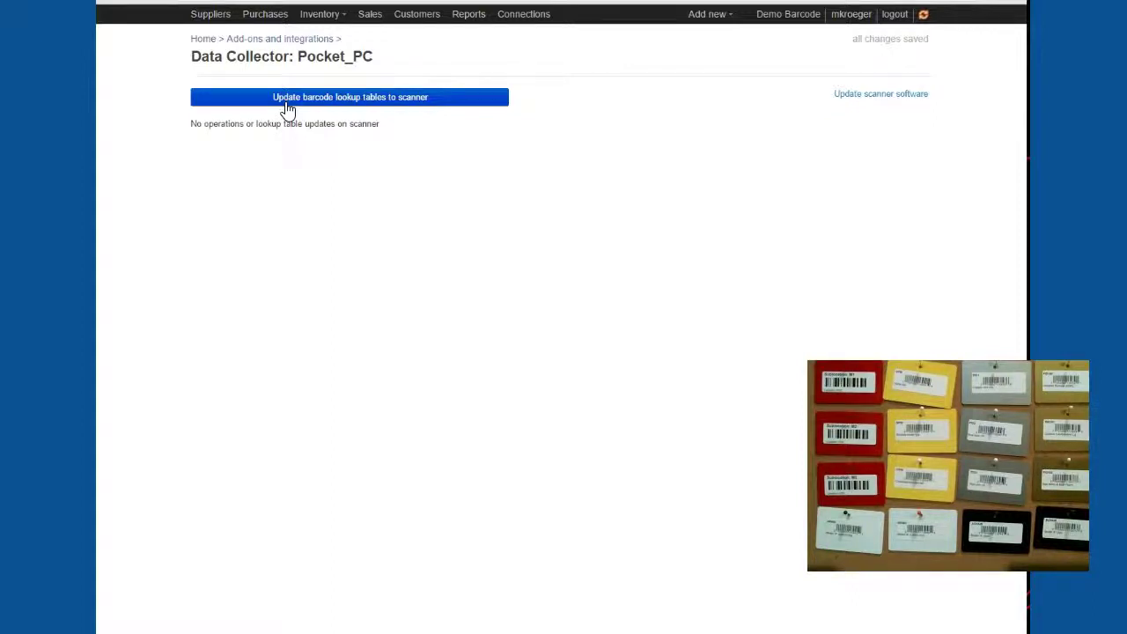
Send the barcode lookup tables to the scanner and confirm the Scanner updated page
left_click(386, 107)
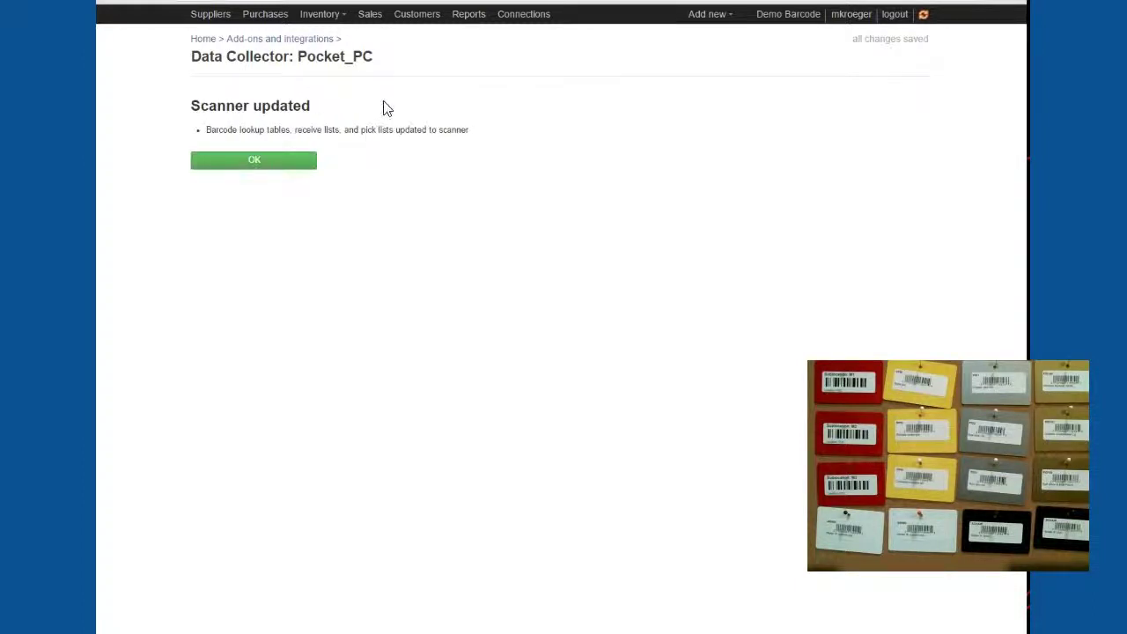
left_click(272, 167)
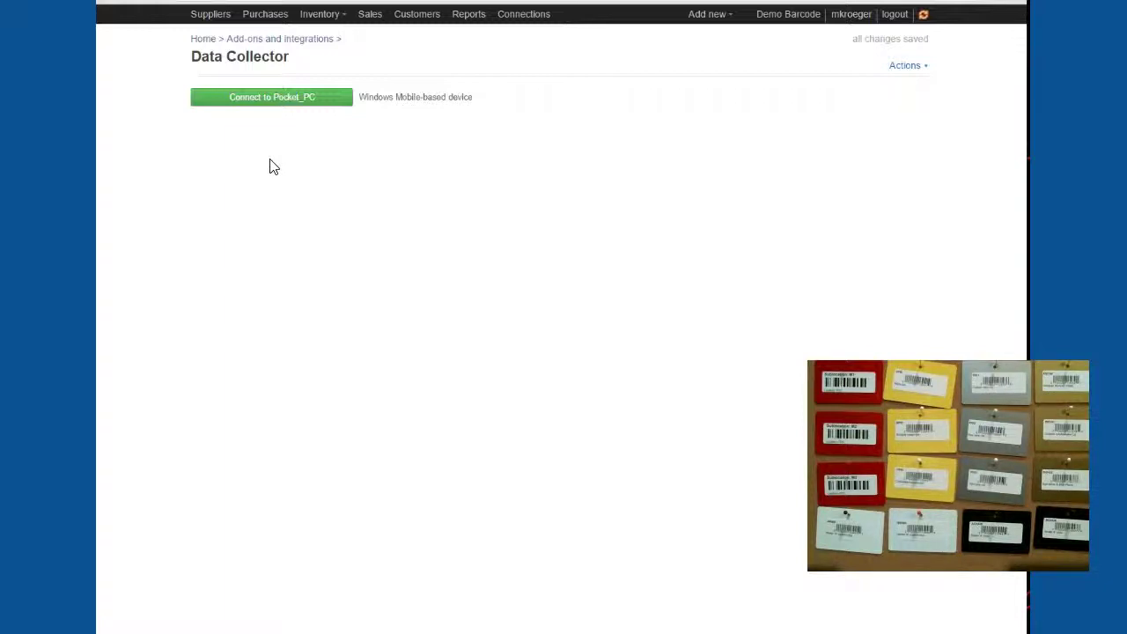
Choose Configure data collector integration from the Actions menu
left_click(904, 67)
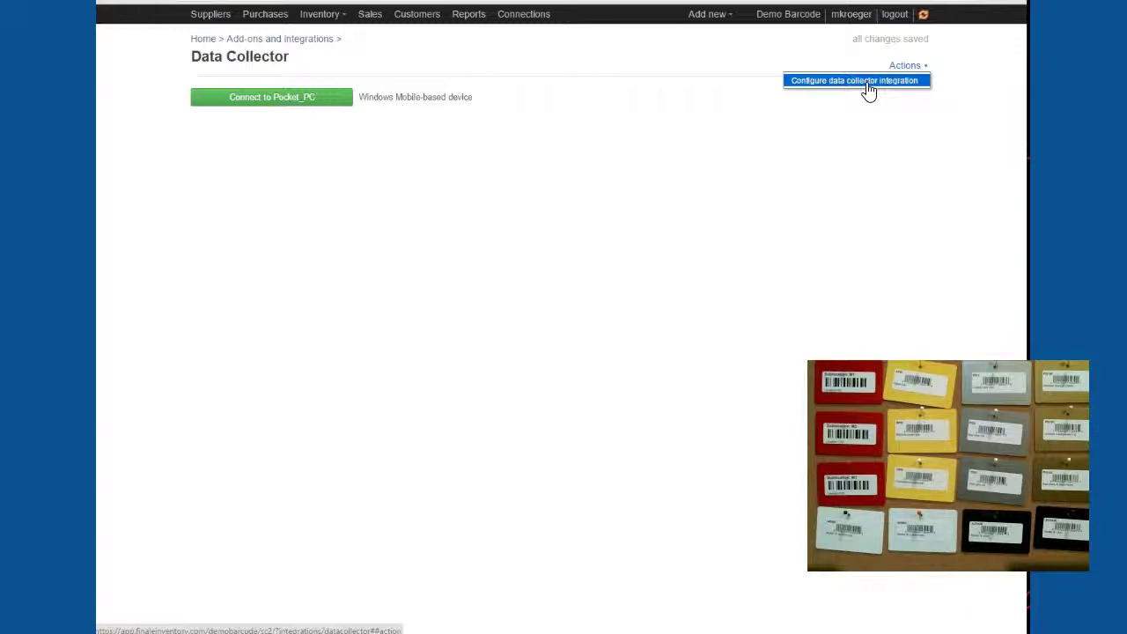
left_click(867, 84)
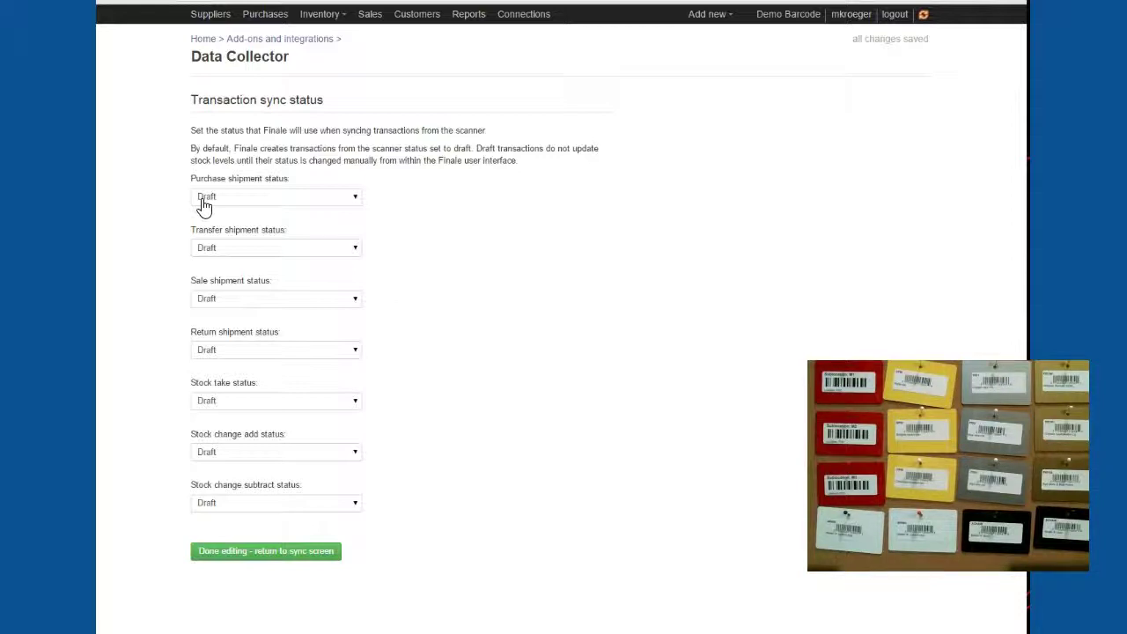
Set Purchase, Transfer and Return shipment statuses to Received and Sale to Shipped
left_click(204, 200)
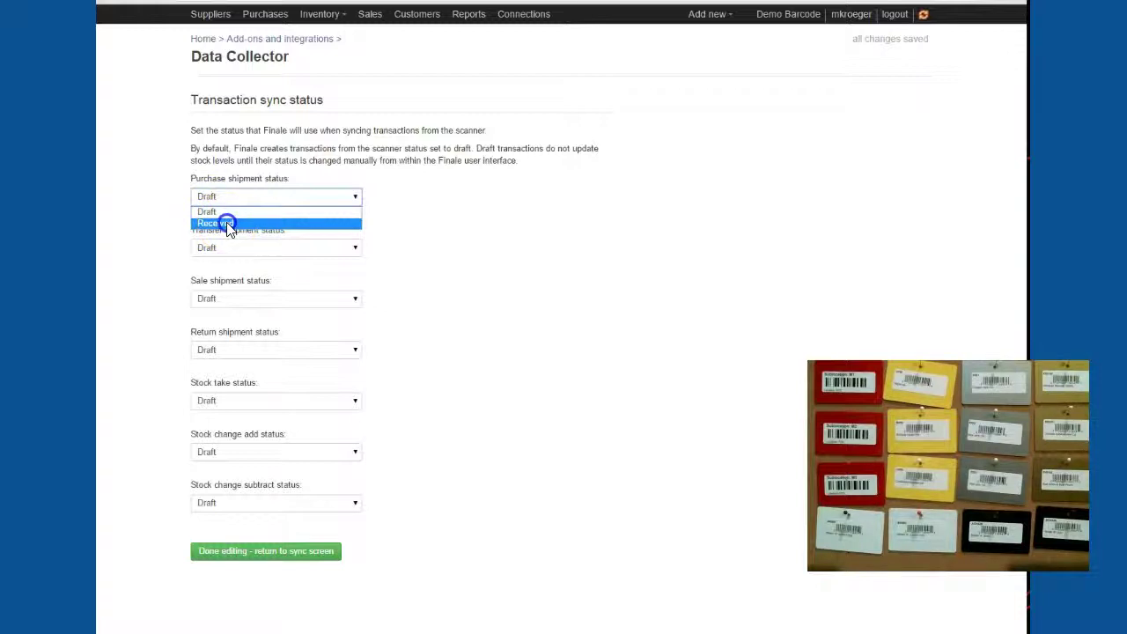
left_click(271, 243)
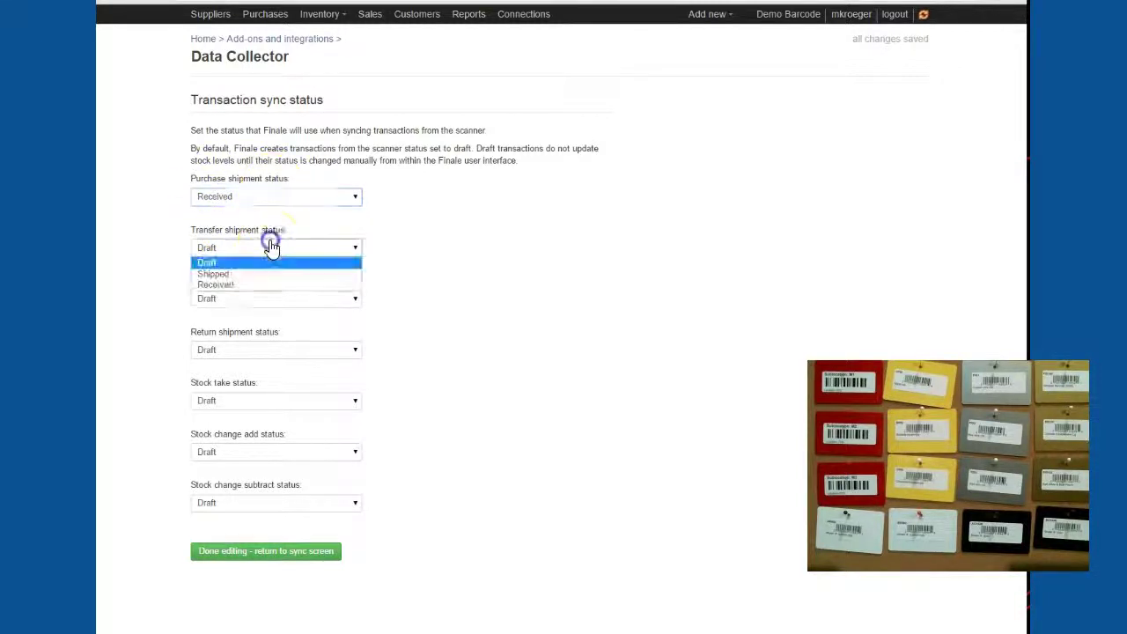
left_click(240, 286)
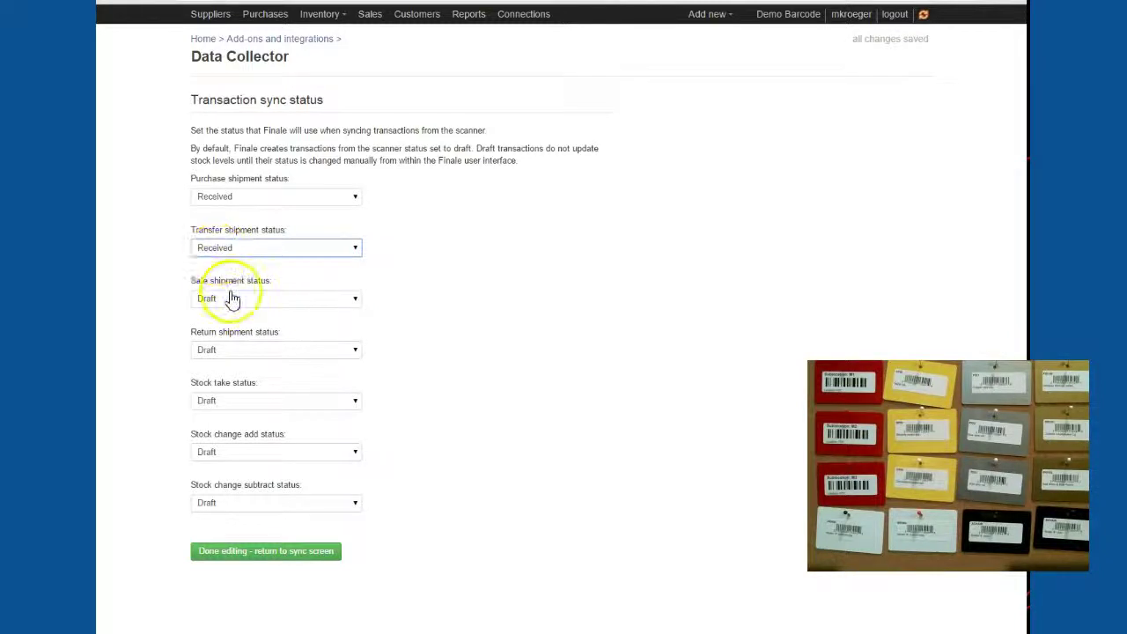
left_click(233, 299)
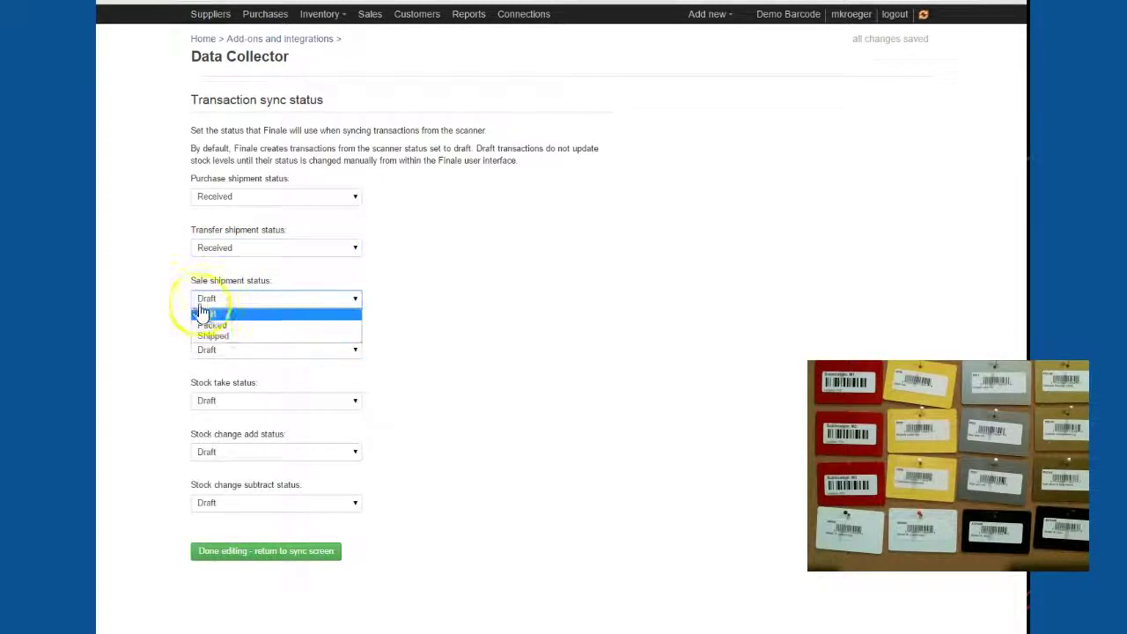
left_click(229, 339)
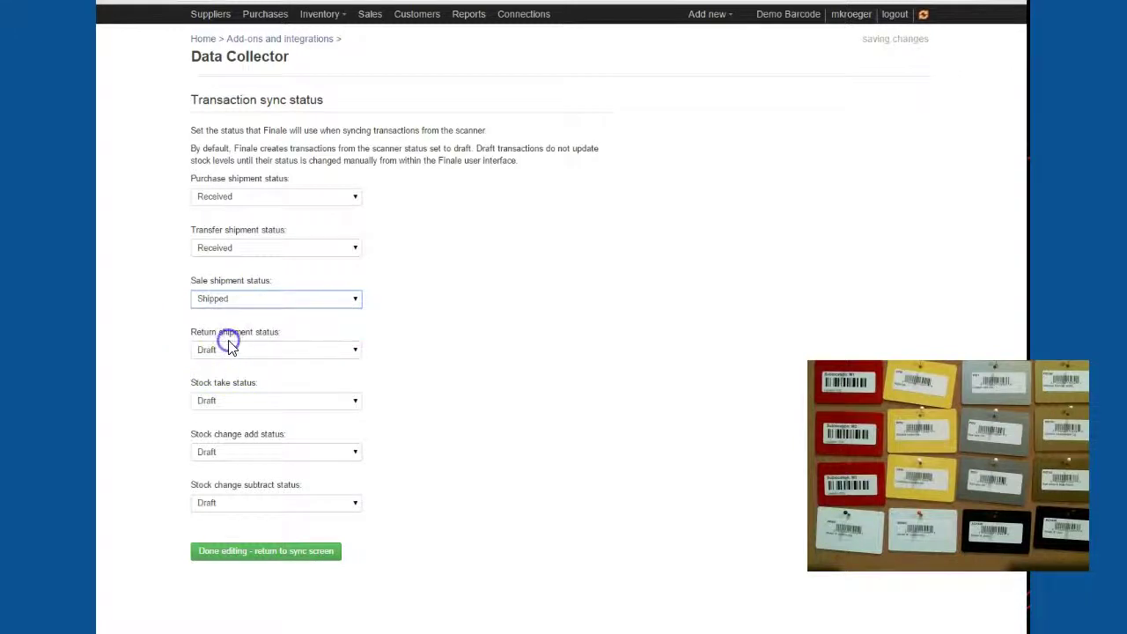
left_click(227, 352)
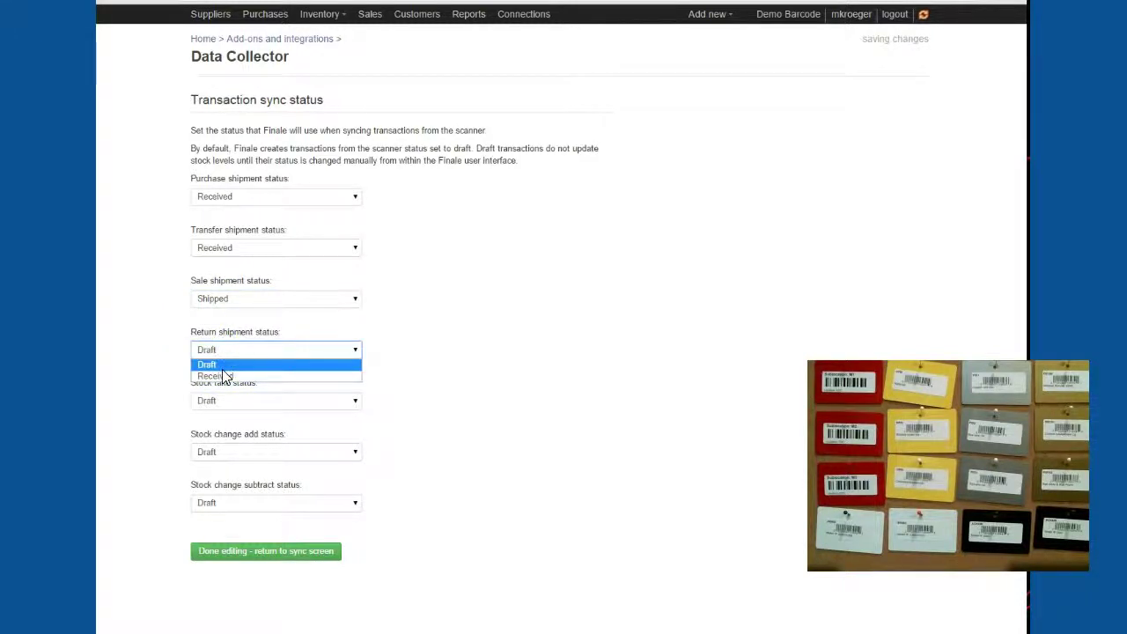
left_click(222, 376)
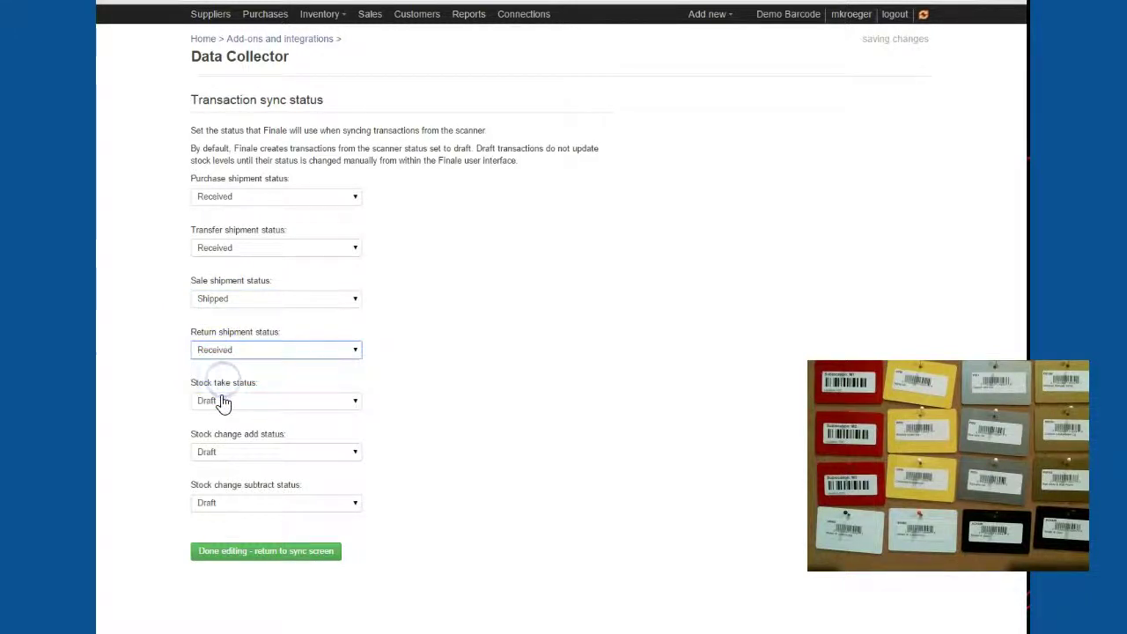
Set Stock take, Stock change add and subtract to Committed, then finish editing
left_click(224, 402)
left_click(226, 427)
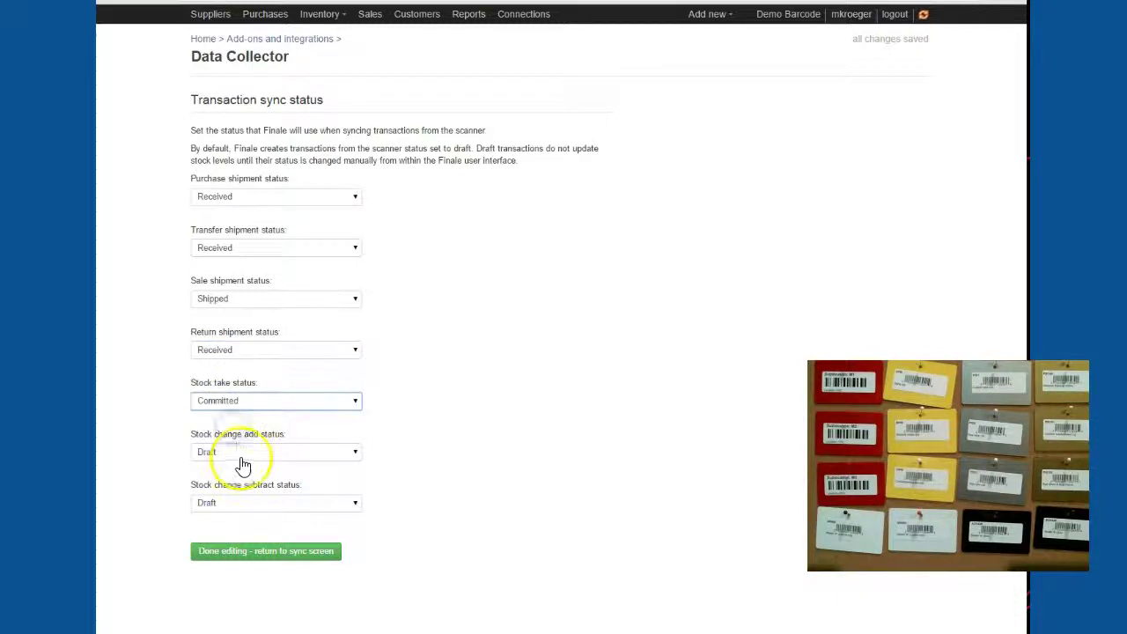
left_click(241, 455)
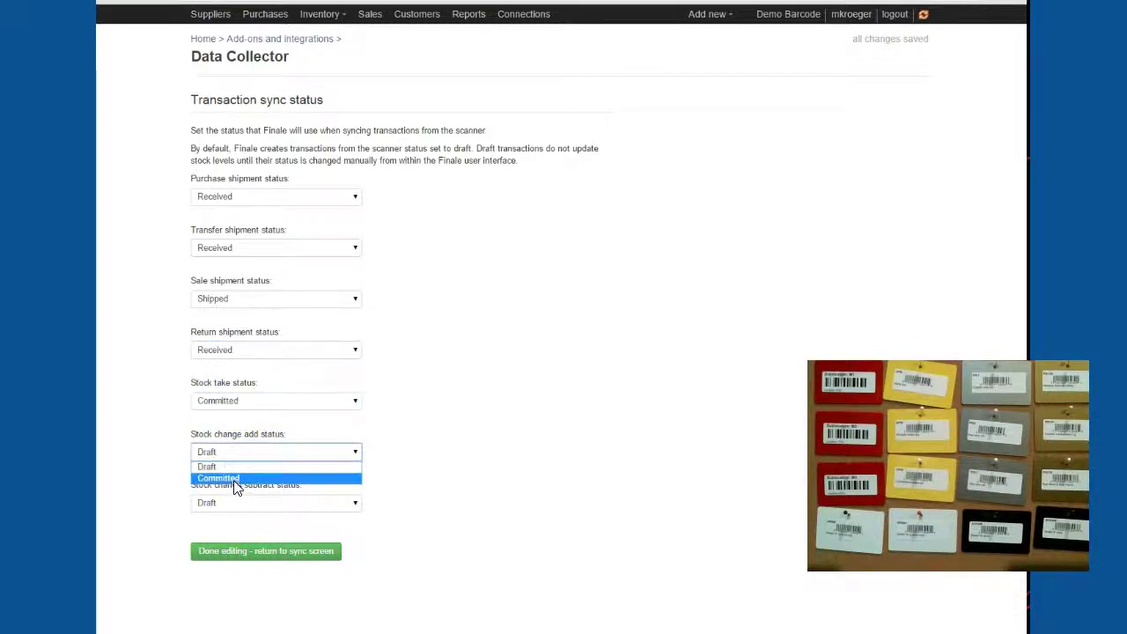
left_click(234, 480)
left_click(237, 502)
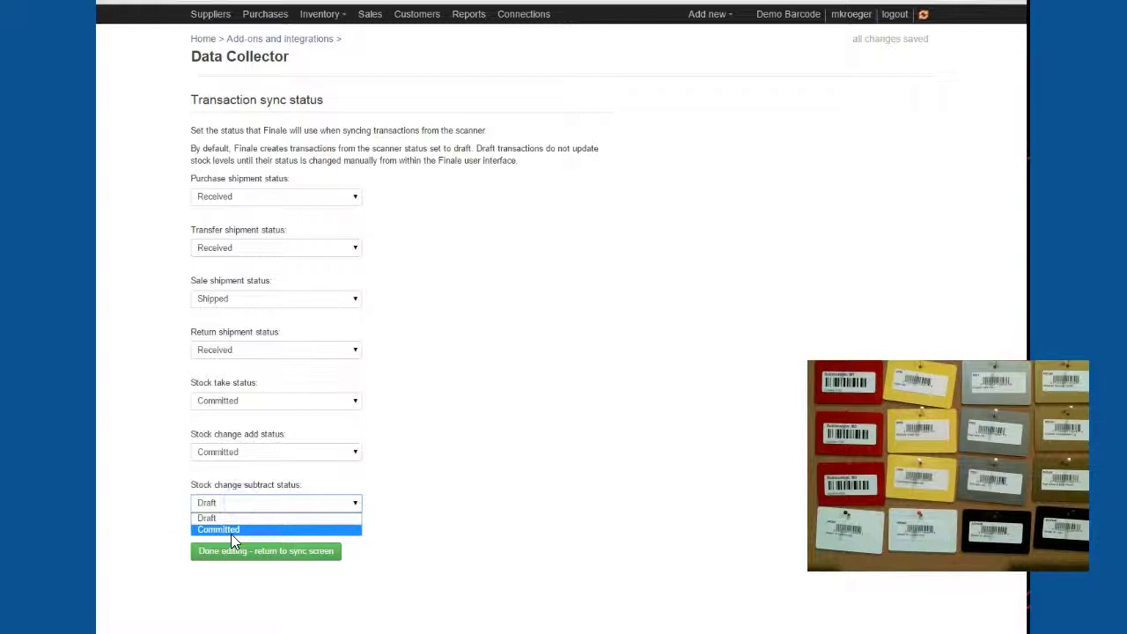
left_click(233, 530)
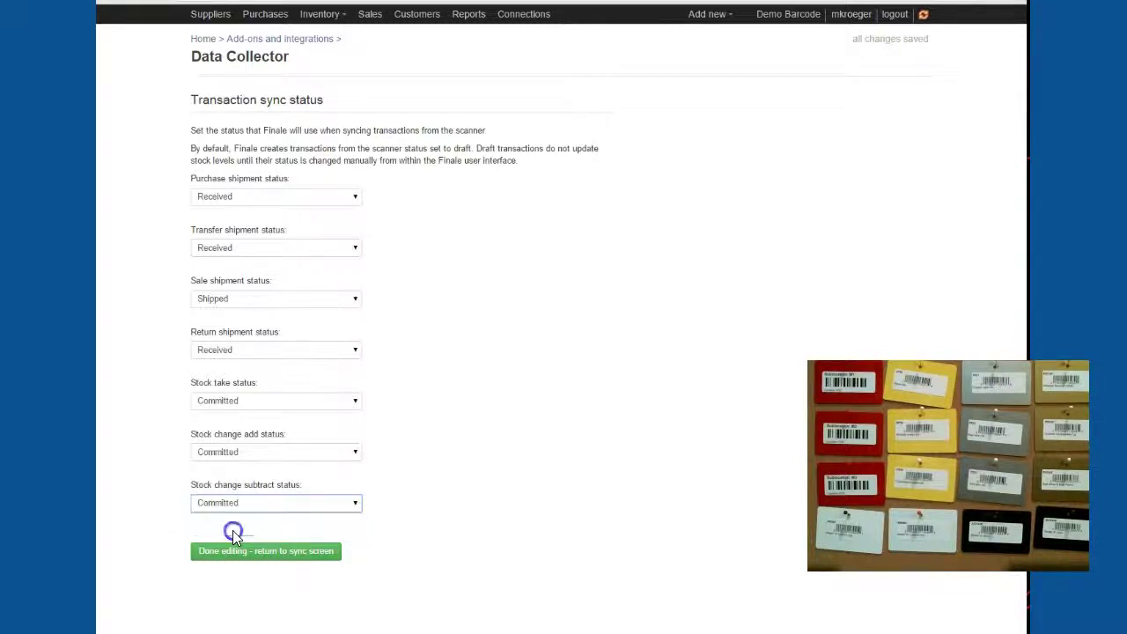
left_click(259, 557)
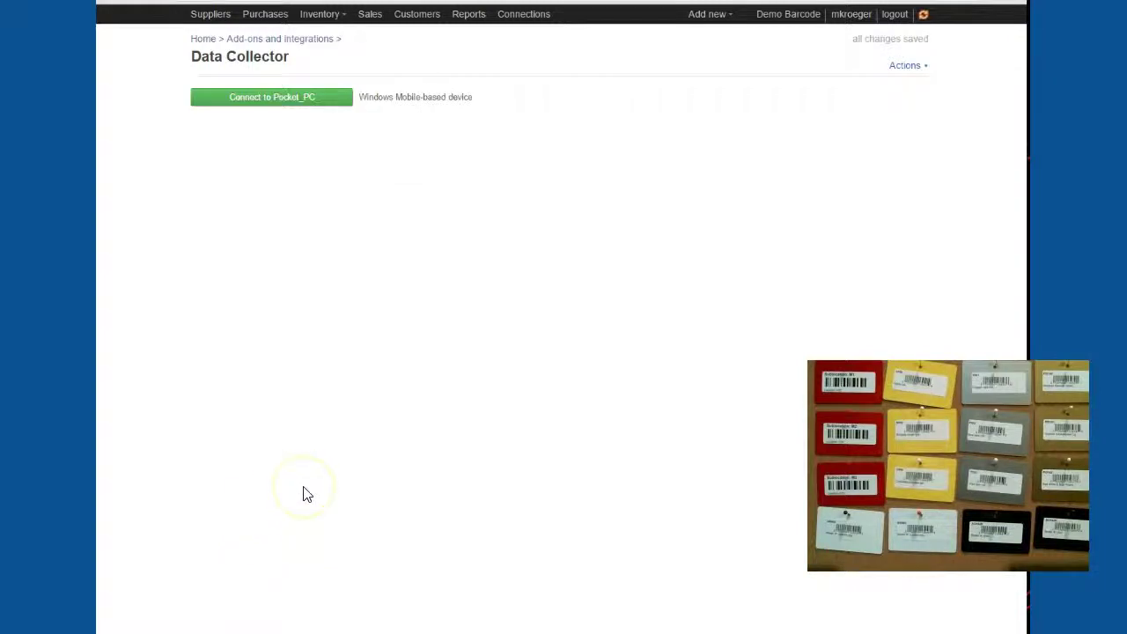